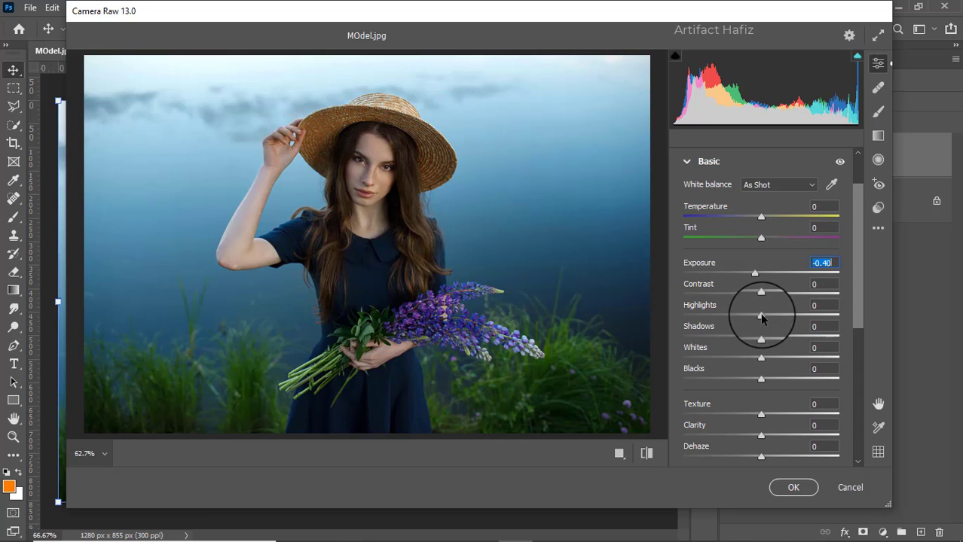
Step: In the basic adjustments, set Highlights to -48, Shadows +5, Whites +35, Blacks +37, Texture -3, Clarity +4 and Dehaze +6
left_click_drag(760, 315, 789, 359)
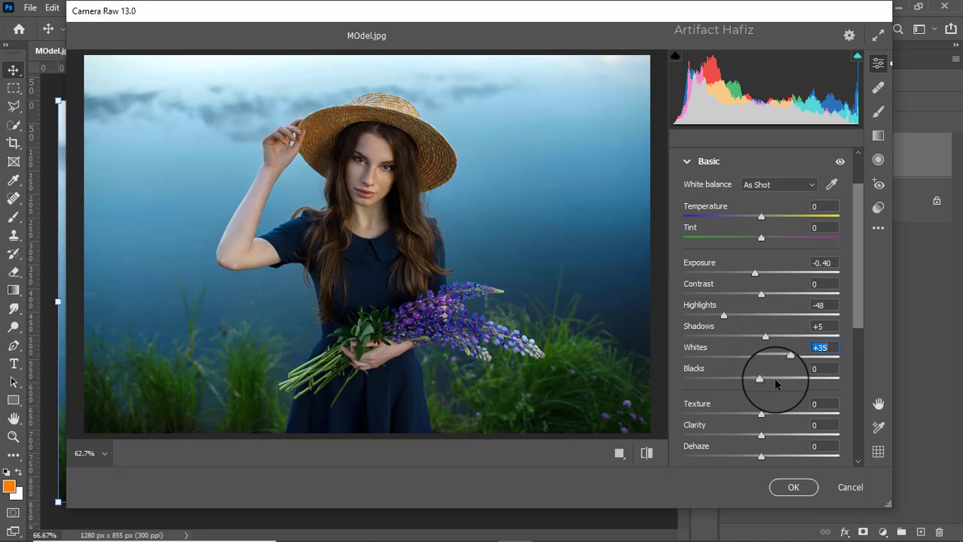
left_click_drag(761, 379, 781, 379)
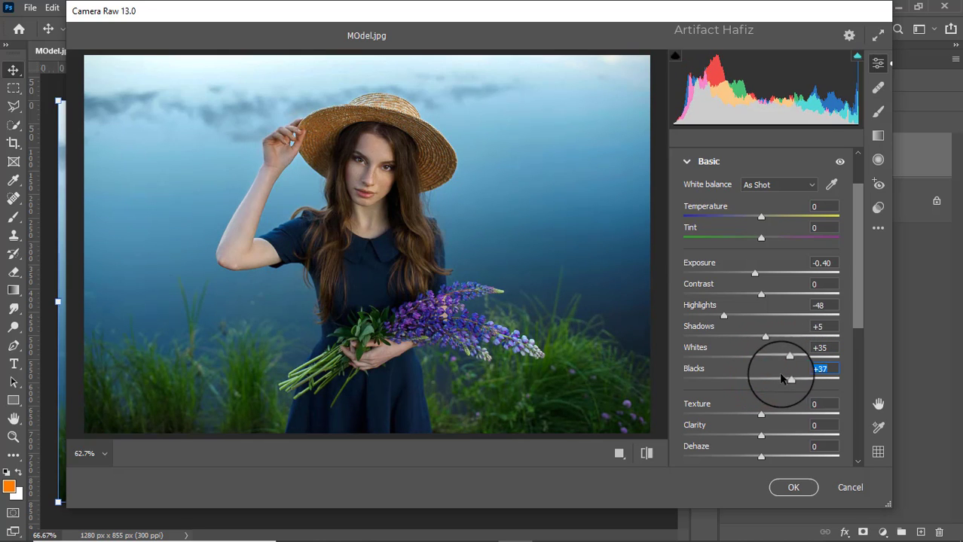
left_click_drag(761, 414, 764, 438)
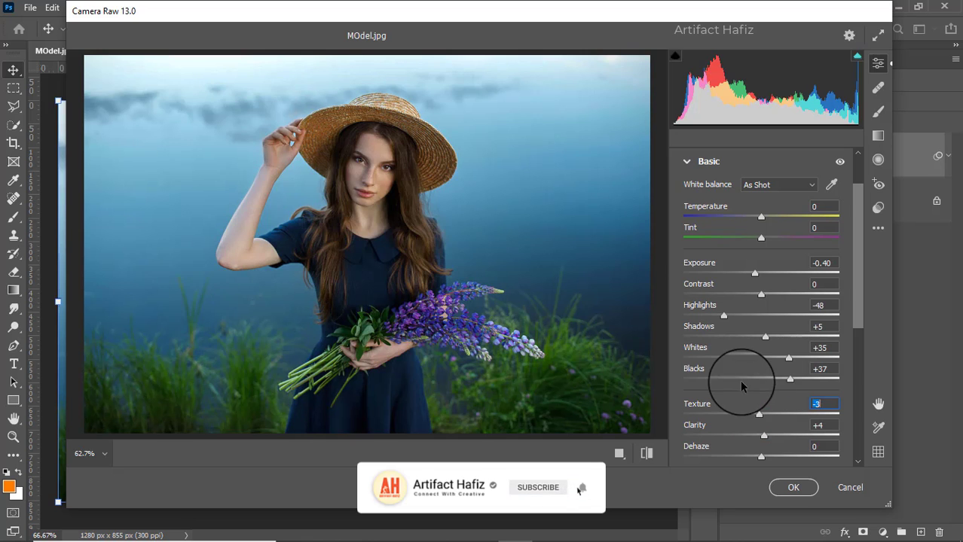
scroll(737, 382, "down", 2)
scroll(745, 384, "down", 1)
left_click_drag(761, 353, 767, 379)
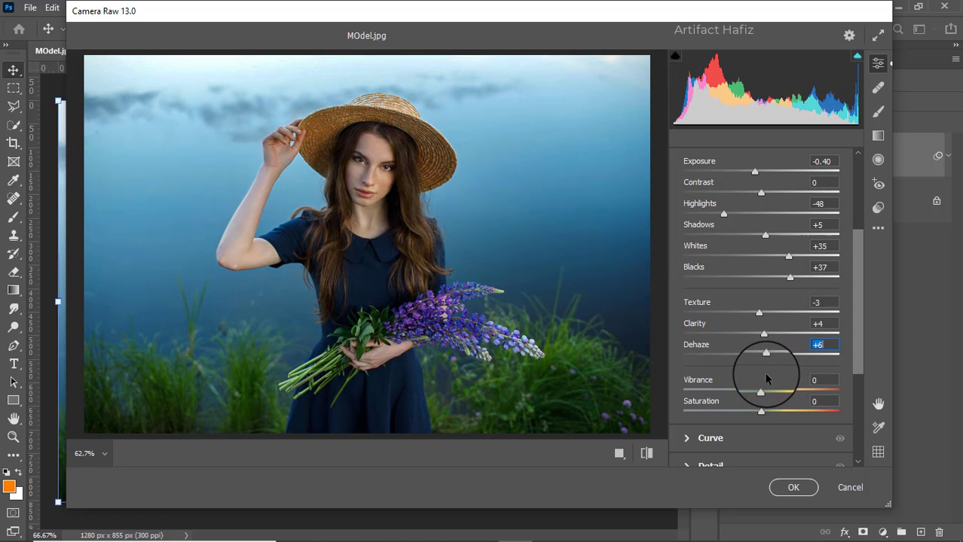
Step: Shape the main point curve into a gentle S, lowering the shadows slightly and placing a highlight point at input 193, output 200
scroll(766, 375, "down", 4)
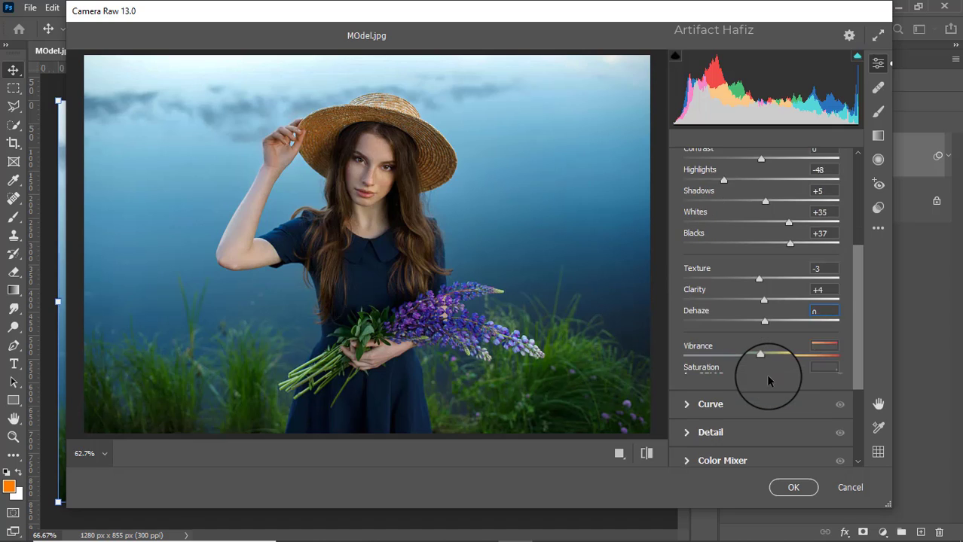
left_click(711, 303)
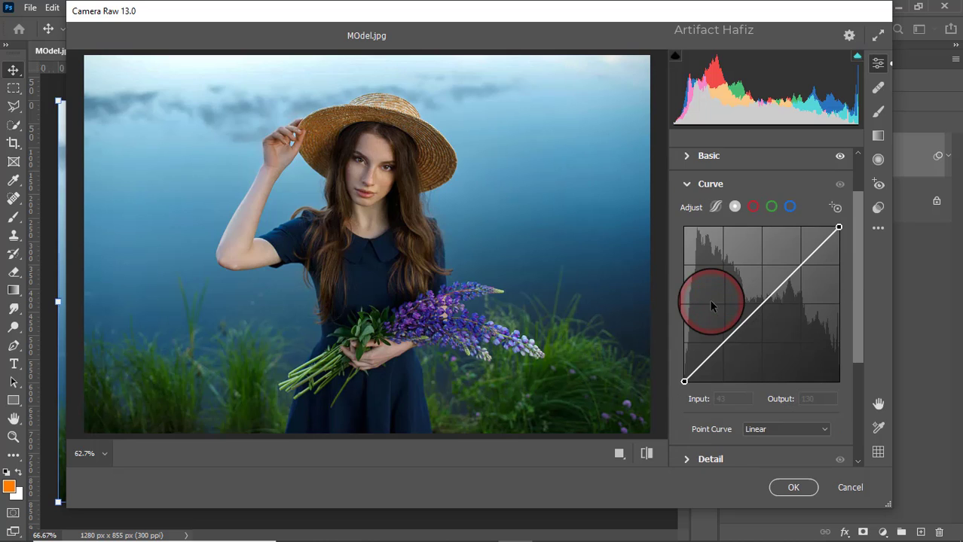
left_click_drag(724, 337, 725, 342)
left_click_drag(801, 265, 801, 261)
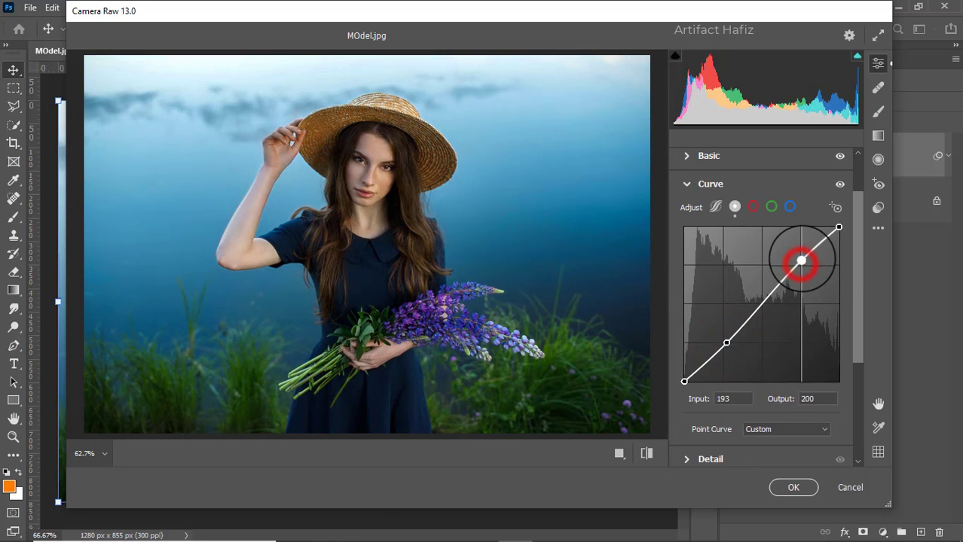
Step: Adjust the blue channel curve by raising the black point to output 13 and placing points at 65/69 and 187/198
left_click(789, 206)
left_click_drag(684, 384, 684, 374)
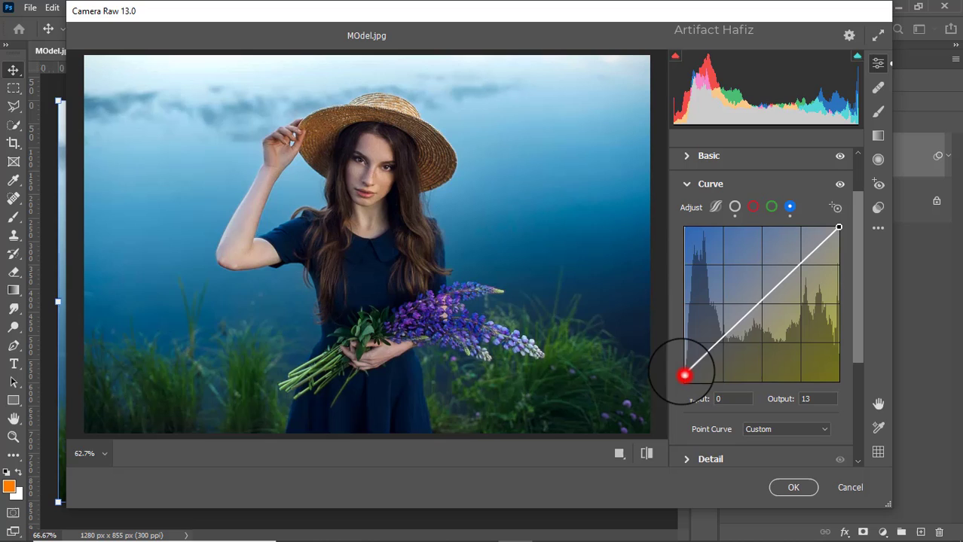
left_click(722, 340)
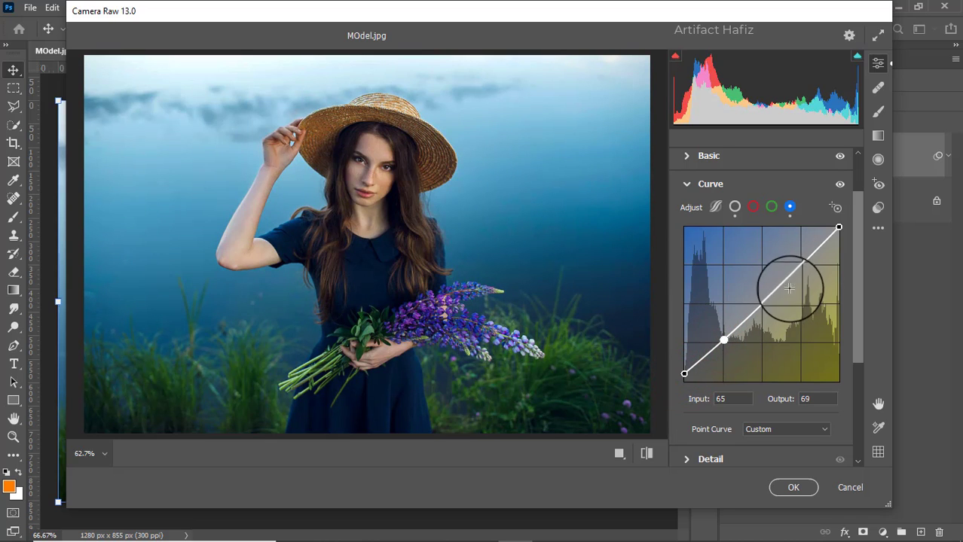
left_click(798, 265)
left_click_drag(797, 265, 799, 262)
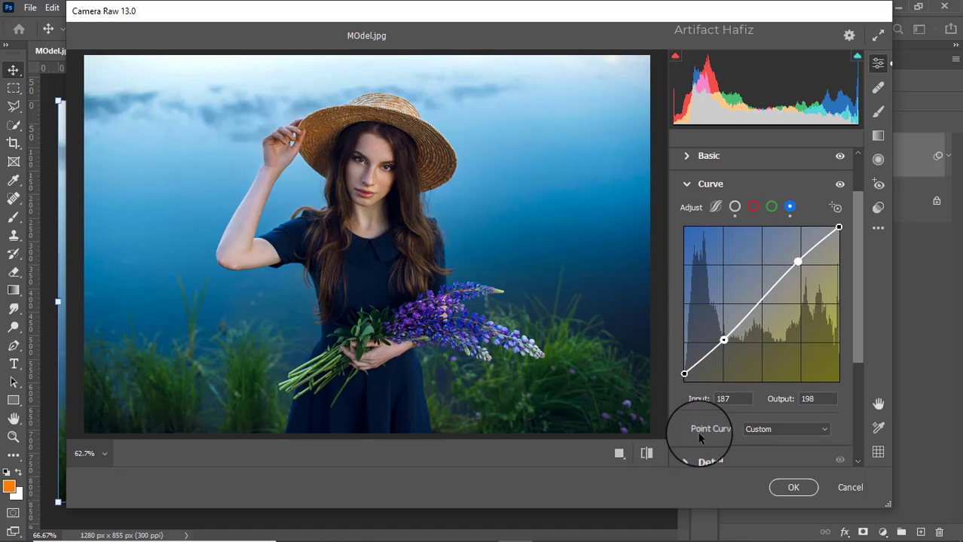
Step: Set the detail adjustments to Sharpening 12, Noise Reduction 7 and Color Noise Reduction 8
scroll(689, 362, "down", 3)
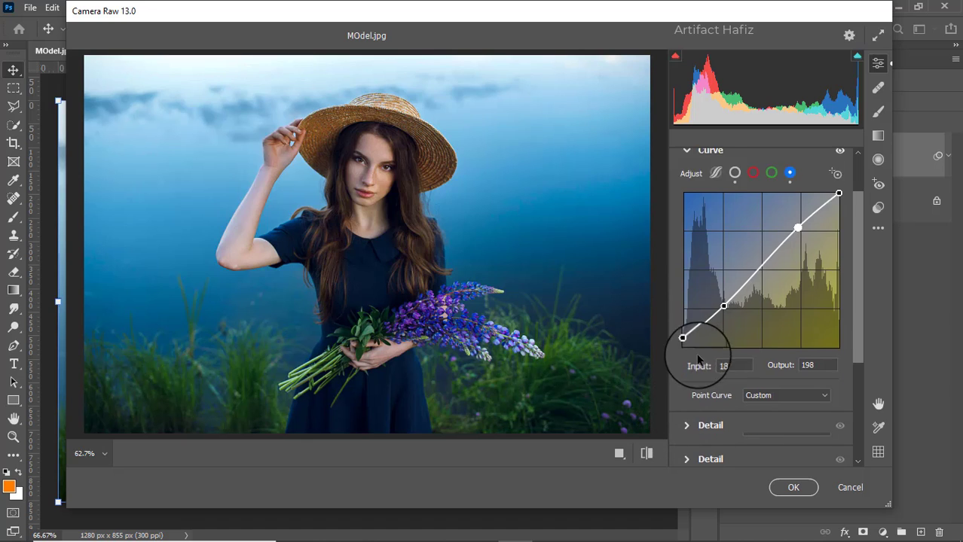
left_click(689, 392)
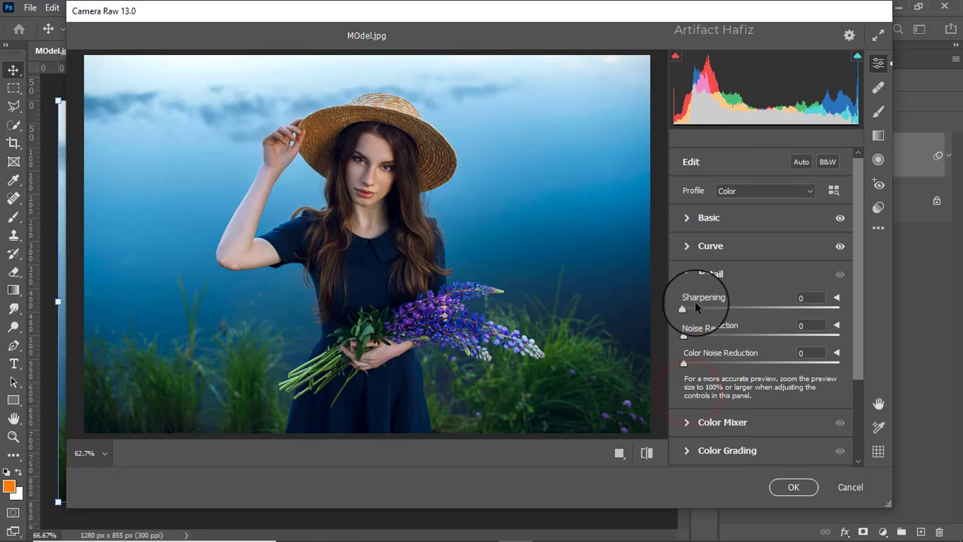
left_click_drag(685, 309, 691, 312)
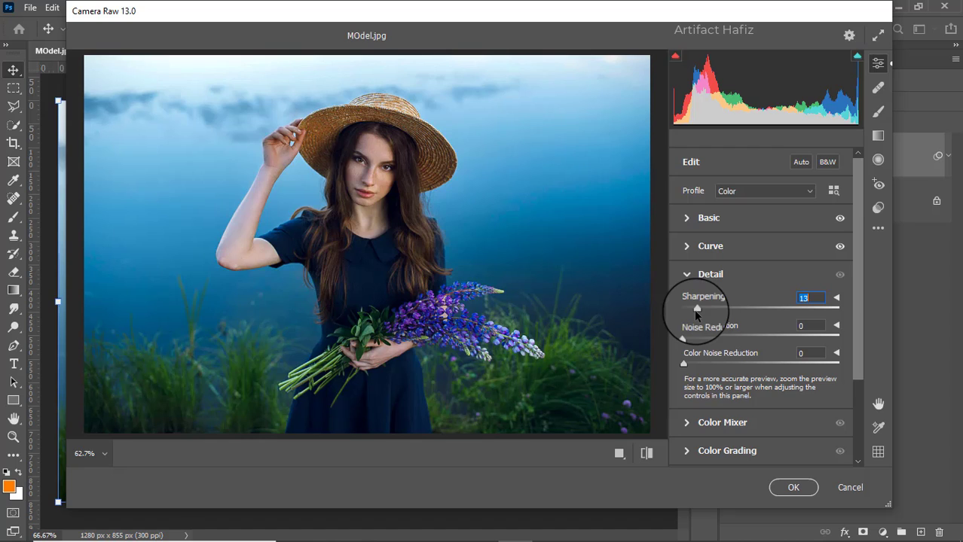
left_click_drag(683, 336, 696, 340)
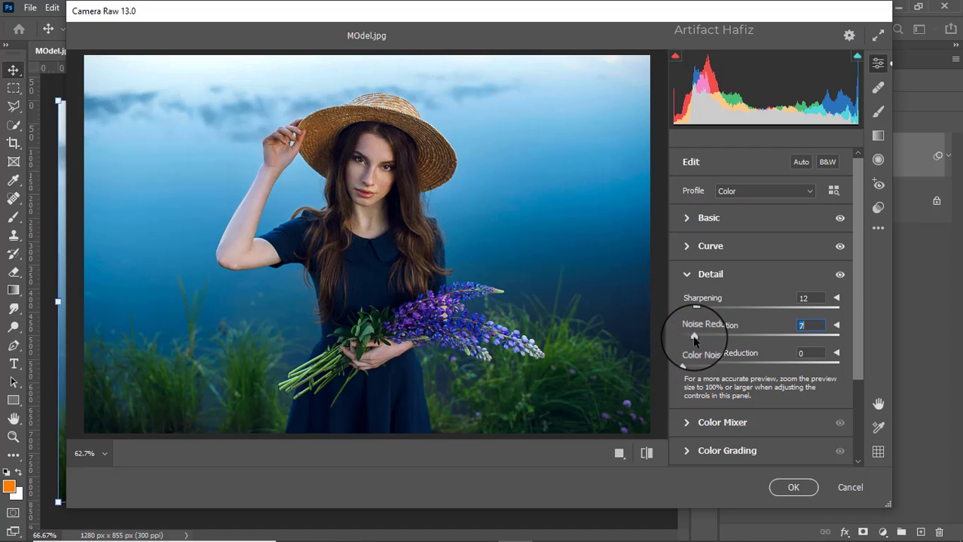
left_click_drag(694, 361, 697, 370)
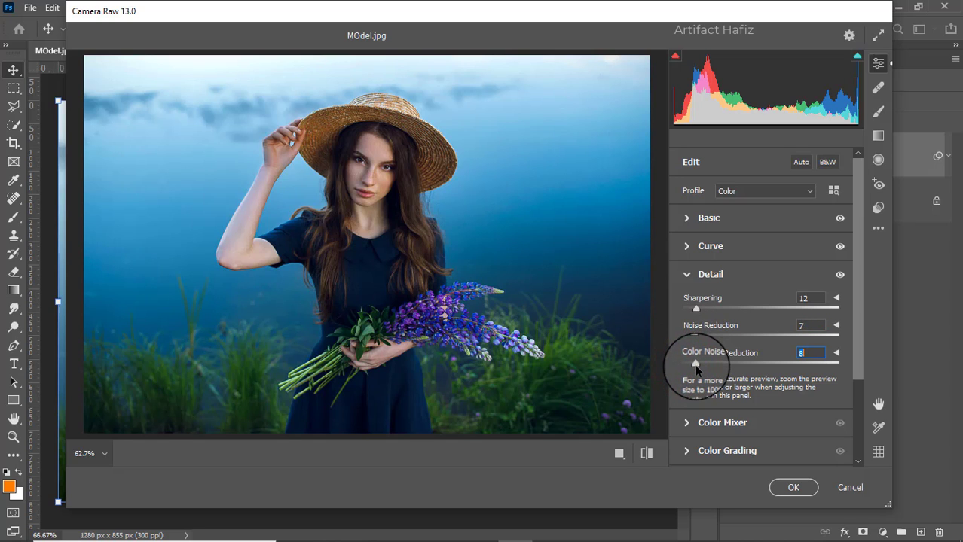
Step: Adjust the HSL saturation of the individual colors in the Color Mixer, muting the greens of the grass
scroll(689, 354, "down", 3)
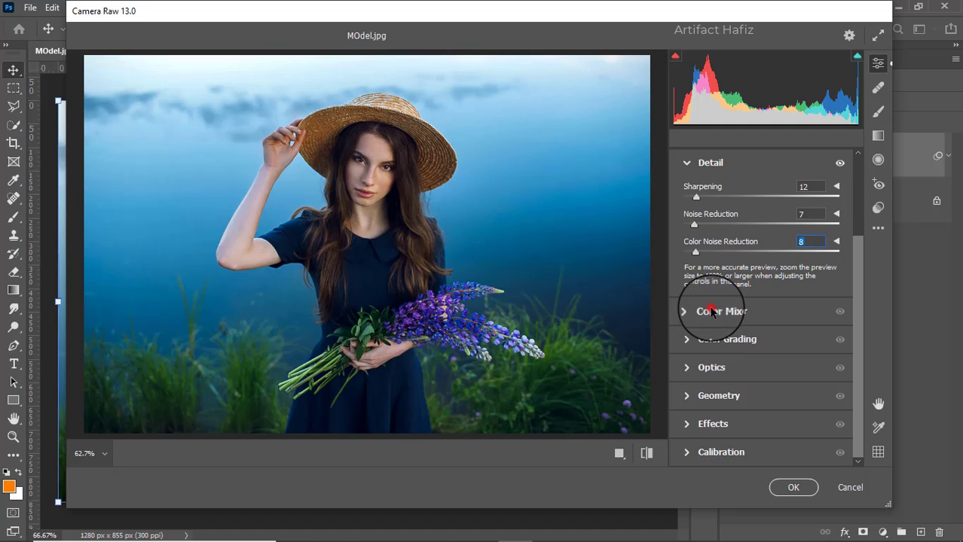
left_click(708, 314)
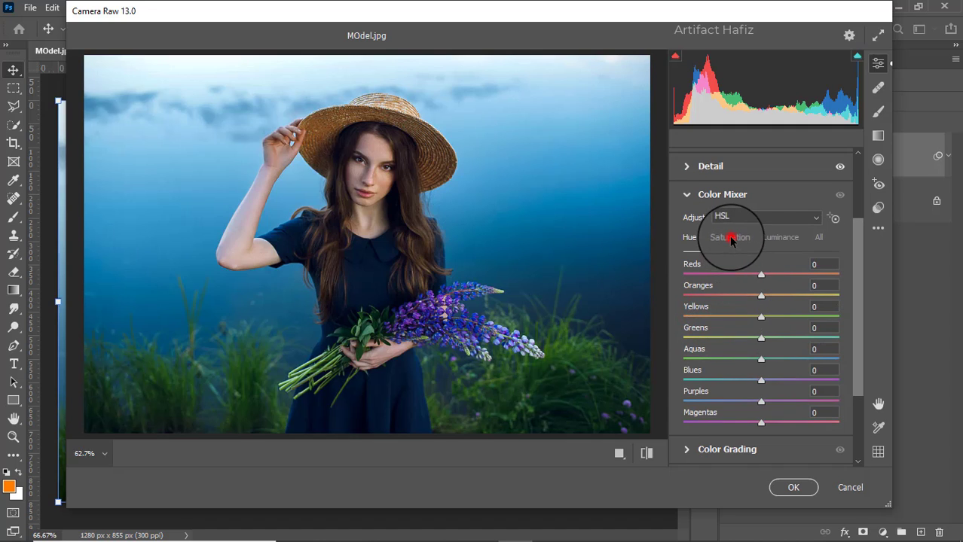
left_click_drag(761, 274, 764, 386)
Step: Set the Color Mixer luminance to Reds +5, Oranges +4, Yellows +10, Greens +9, Aquas +17 and Blues +7
left_click(768, 240)
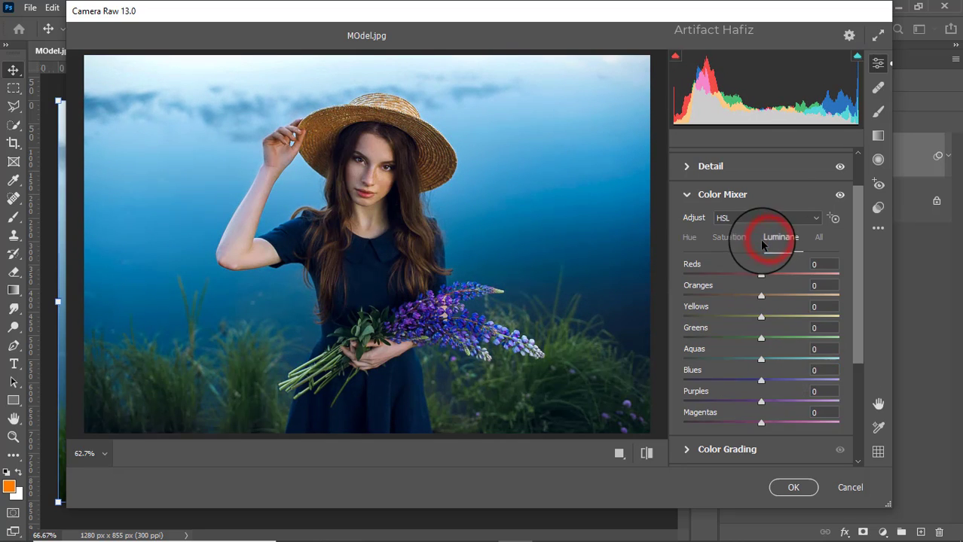
left_click(762, 296)
mouse_move(766, 297)
left_mouse_down()
mouse_move(763, 273)
mouse_move(766, 283)
left_mouse_up()
left_click_drag(761, 317, 773, 357)
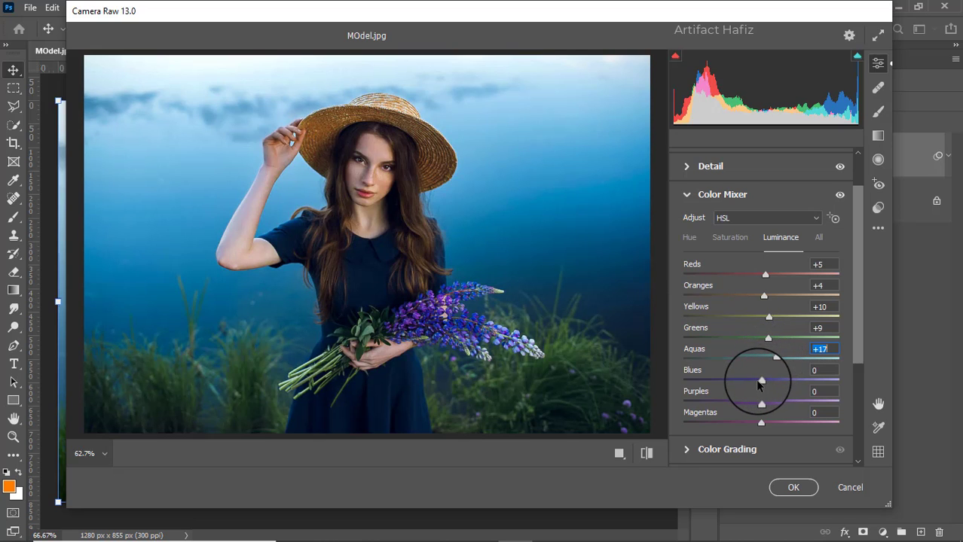
mouse_move(761, 382)
left_mouse_down()
mouse_move(775, 382)
mouse_move(730, 381)
mouse_move(764, 380)
mouse_move(740, 386)
mouse_move(761, 391)
left_mouse_up()
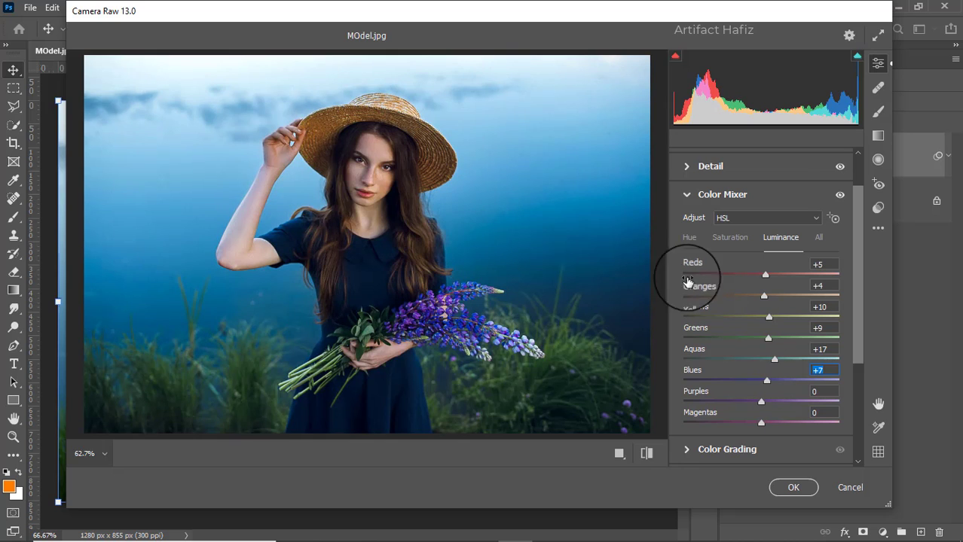
Step: Shift the Color Mixer hues of the Aquas to +33 and the Blues to -33
left_click(687, 238)
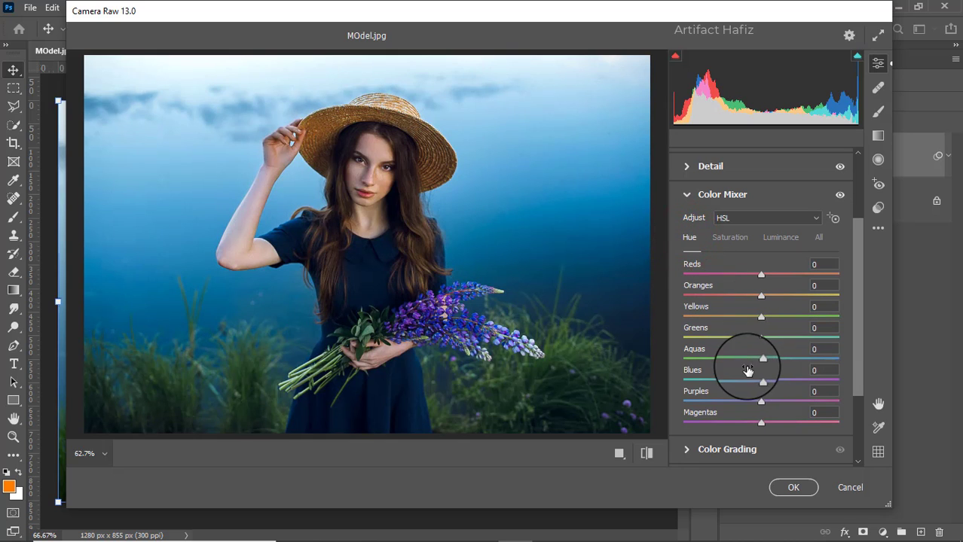
left_click_drag(761, 359, 825, 373)
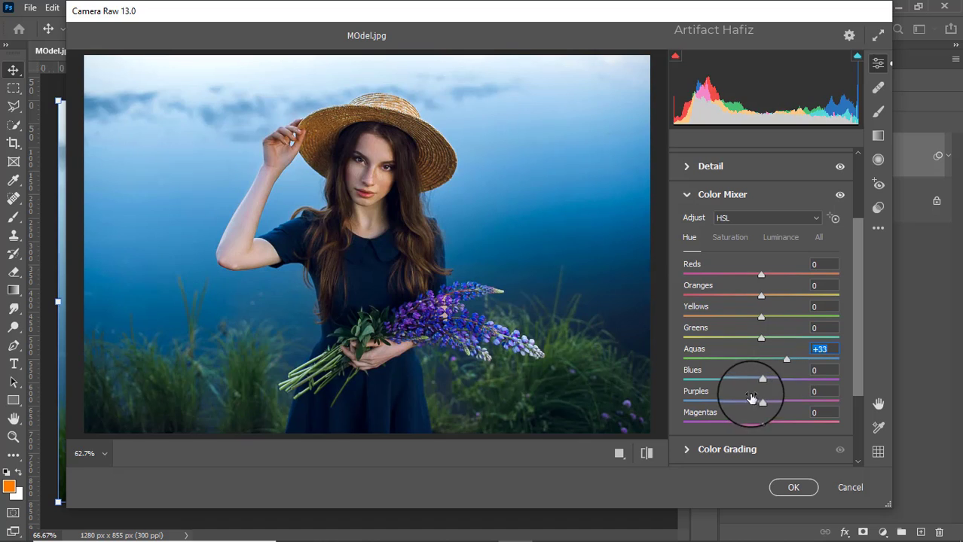
left_click_drag(760, 381, 738, 377)
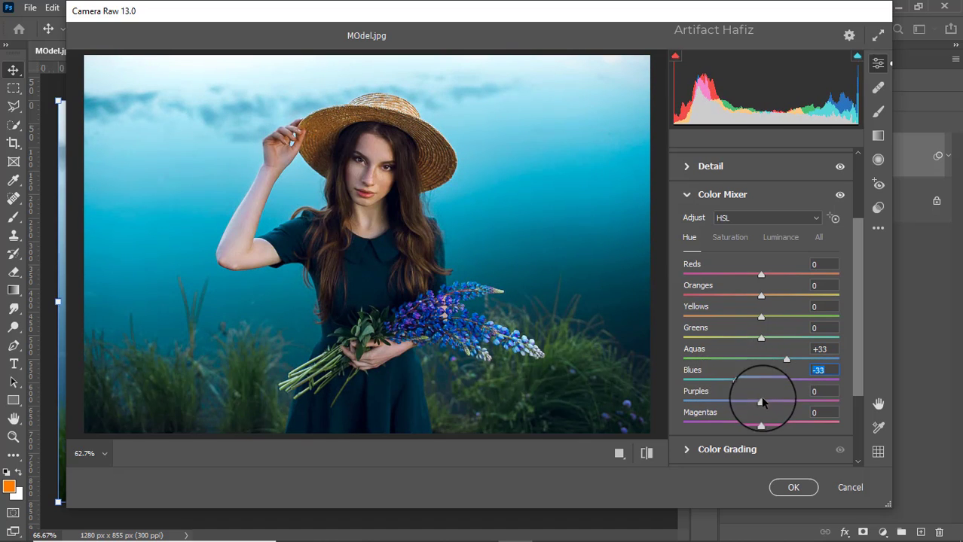
Step: Color grade the photo with a slight blue tint in the shadows and a yellow highlight tint of hue 60, saturation 13
left_click(719, 449)
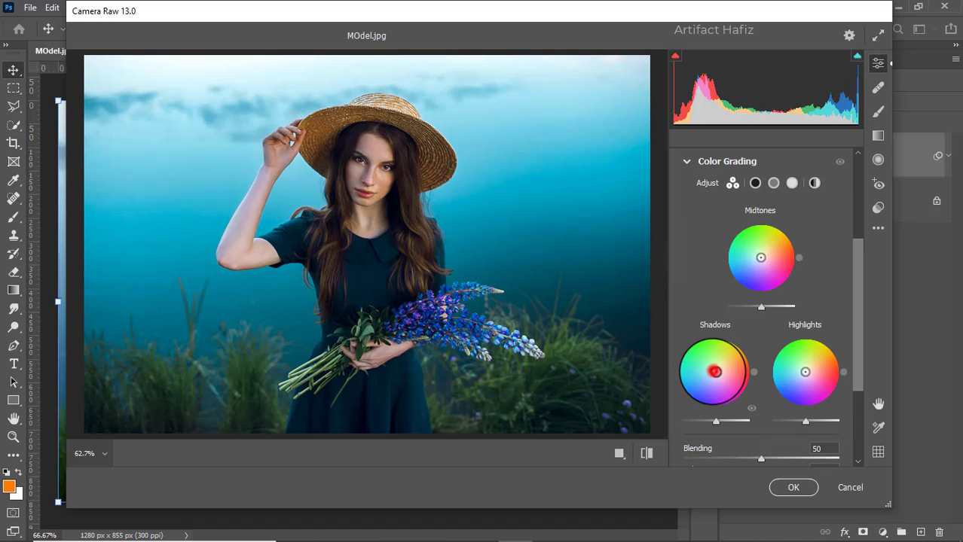
left_click_drag(715, 374, 625, 423)
mouse_move(805, 371)
left_mouse_down()
mouse_move(784, 340)
mouse_move(754, 387)
mouse_move(784, 340)
left_mouse_up()
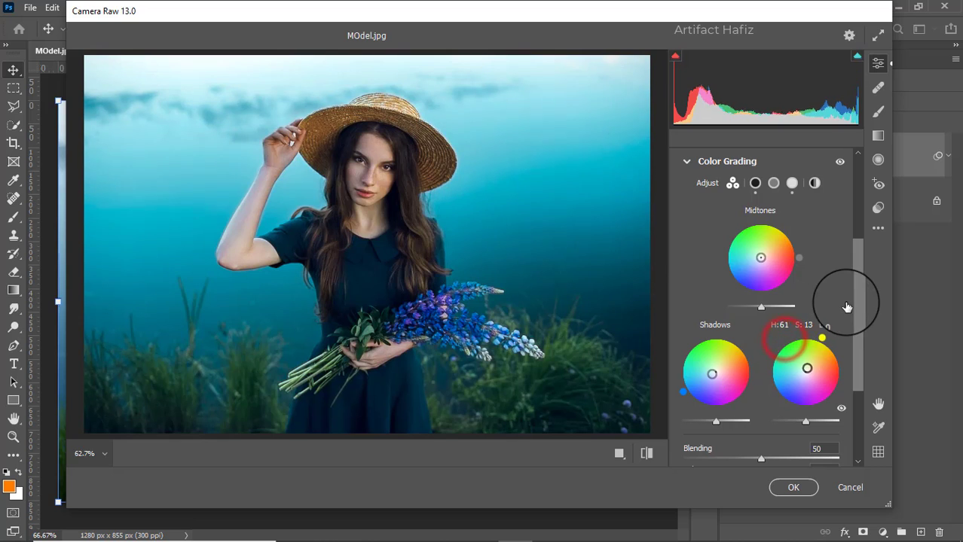
mouse_move(845, 303)
left_mouse_down()
mouse_move(746, 355)
mouse_move(843, 305)
mouse_move(865, 327)
mouse_move(854, 296)
mouse_move(829, 302)
left_mouse_up()
Step: Add a light vignette in the effects with Vignetting -5 and Feather 55
scroll(822, 324, "down", 2)
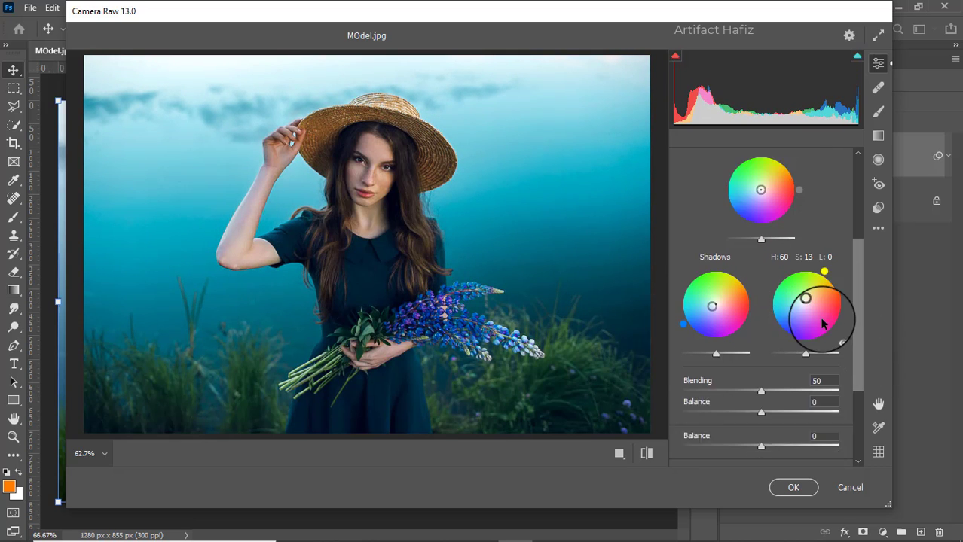
scroll(822, 323, "down", 3)
left_click(703, 422)
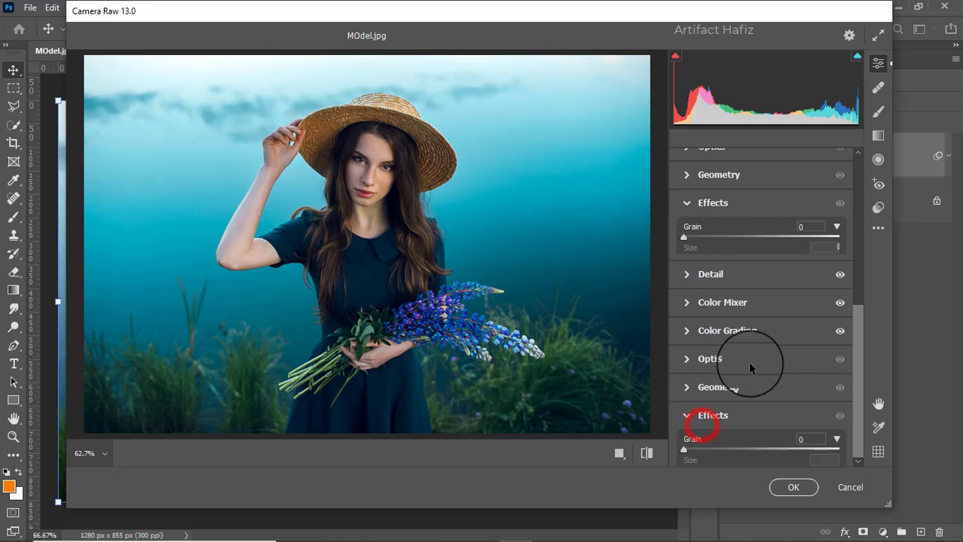
left_click_drag(761, 310, 754, 313)
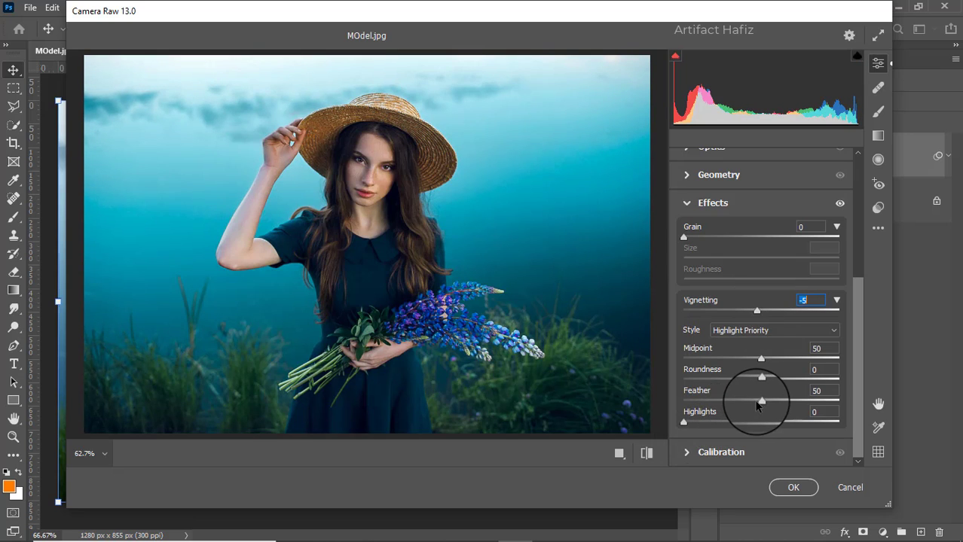
left_click_drag(757, 406, 740, 402)
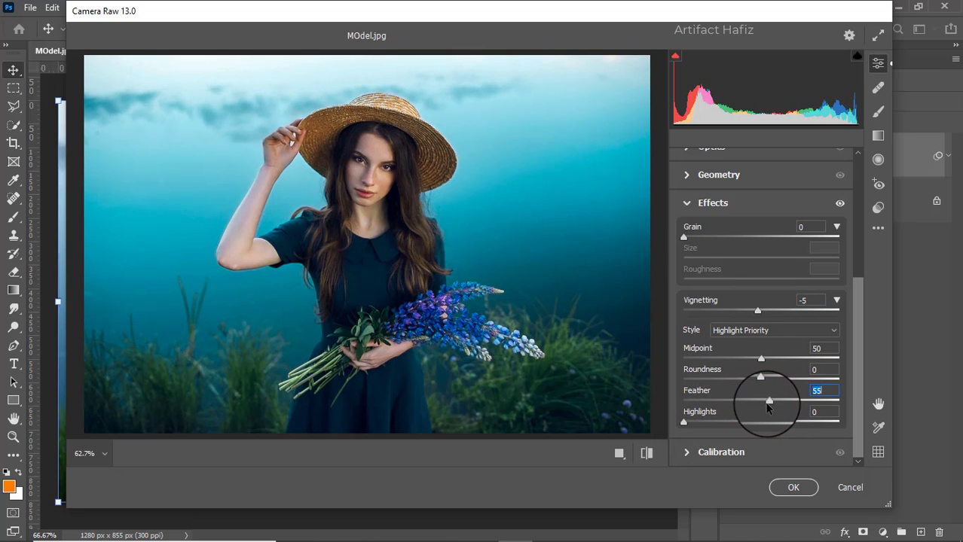
Step: Calibrate the primary color saturations to Red -4, Green +6 and Blue +5
left_click(686, 452)
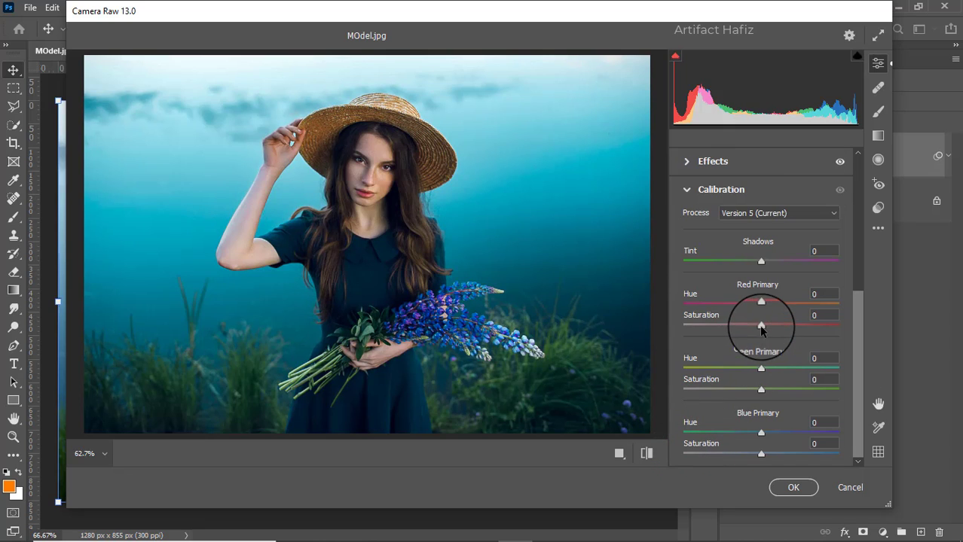
left_click_drag(761, 326, 754, 326)
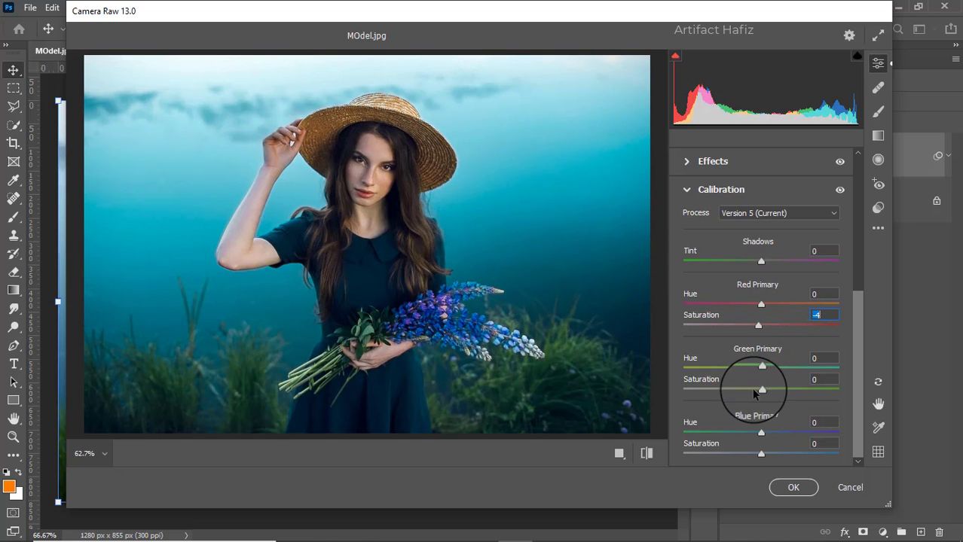
left_click_drag(764, 391, 767, 393)
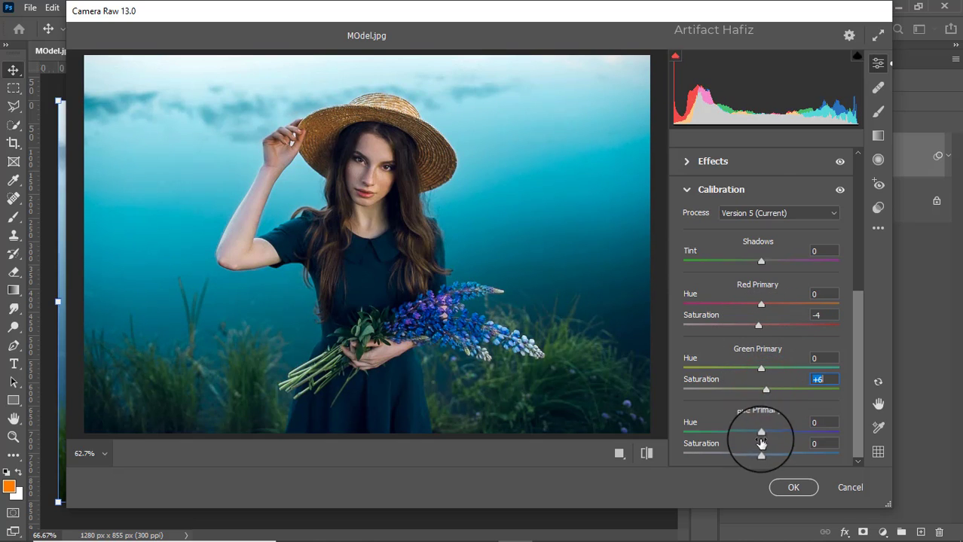
mouse_move(763, 454)
left_mouse_down()
mouse_move(779, 454)
mouse_move(753, 455)
mouse_move(765, 452)
left_mouse_up()
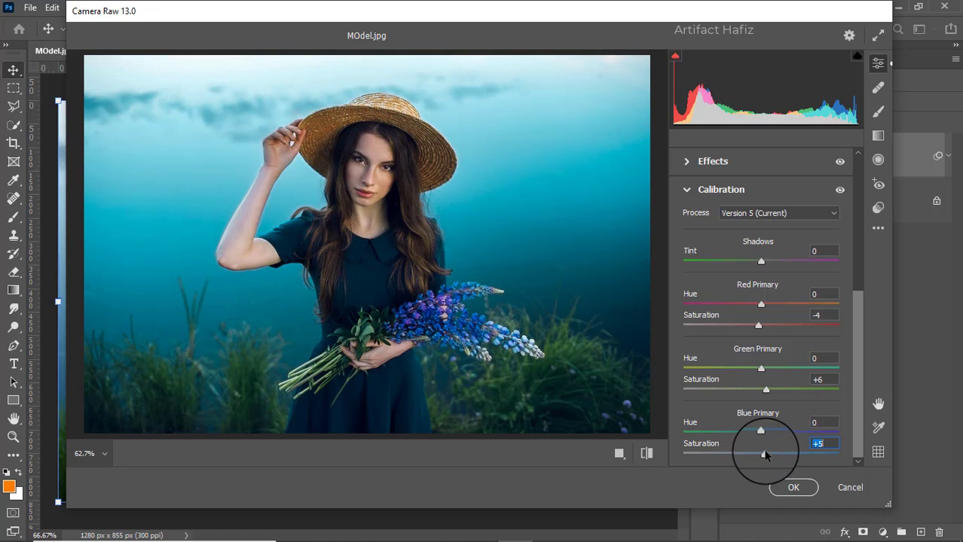
Step: Apply the Camera Raw adjustments and hide the Background copy layer to compare the result with the original photo
left_click(793, 487)
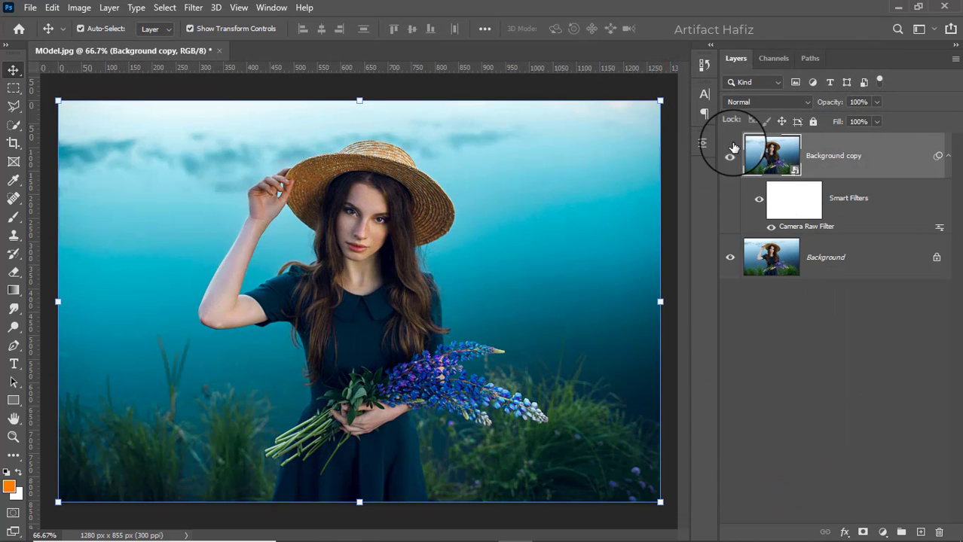
left_click(730, 154)
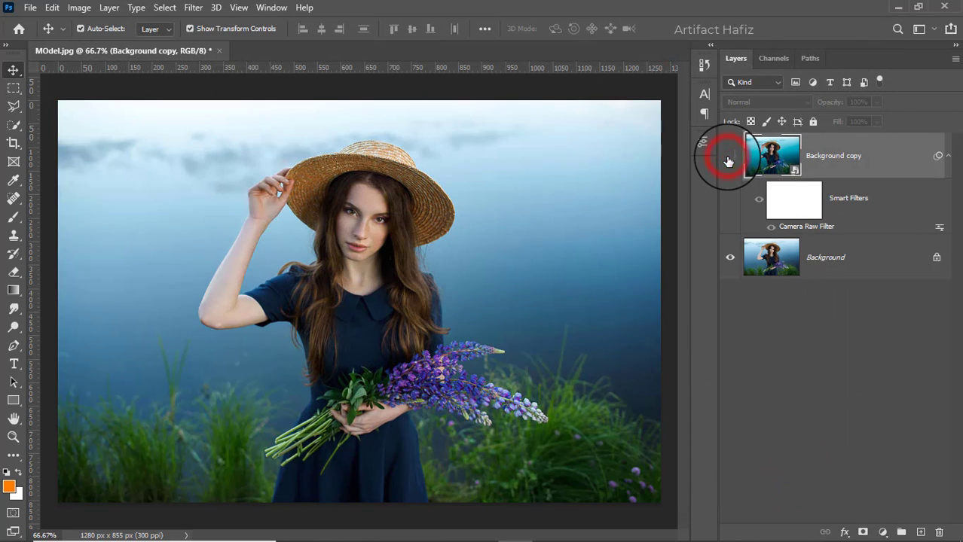
Step: Show the Background copy layer again and add a Color Lookup adjustment with the Fuji F125 Kodak 2395 LUT at 39% opacity
left_click(730, 154)
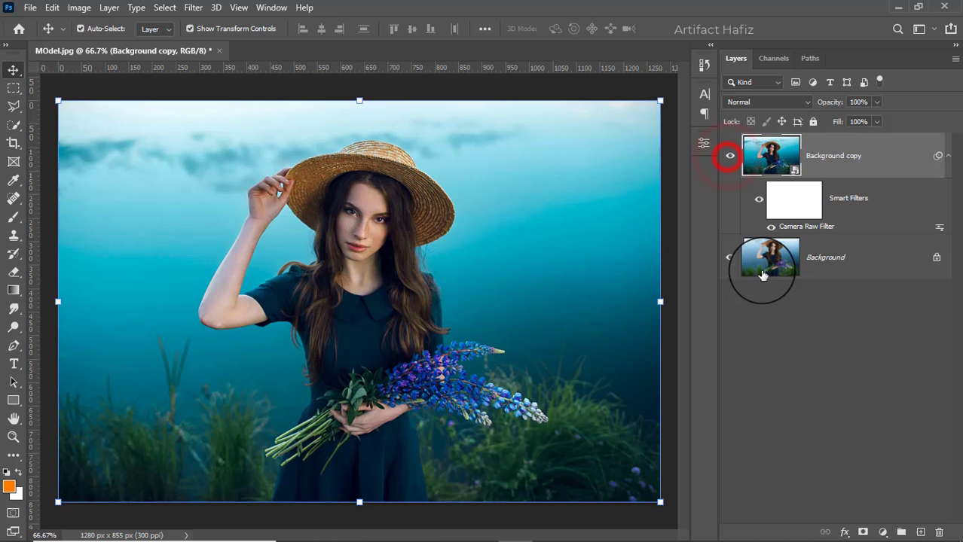
left_click(882, 533)
left_click(881, 452)
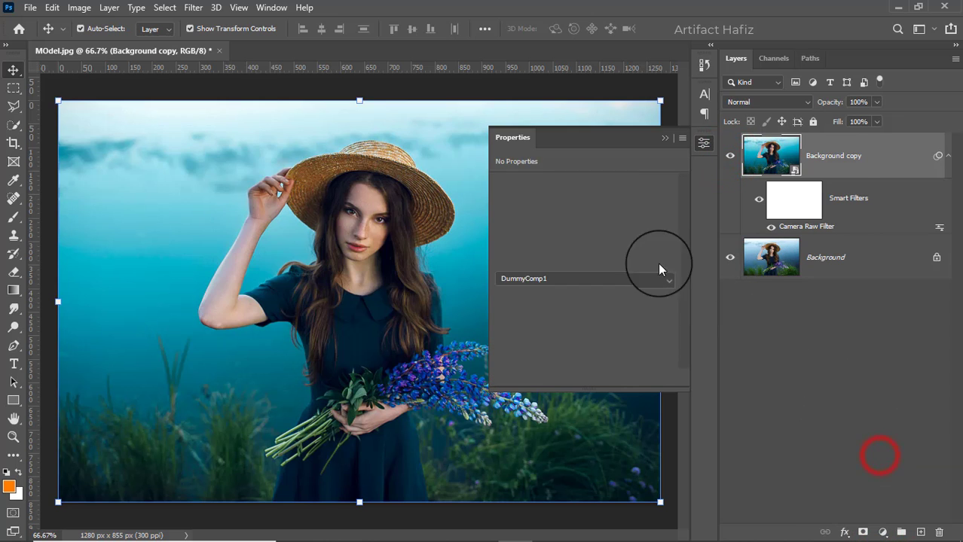
left_click(586, 185)
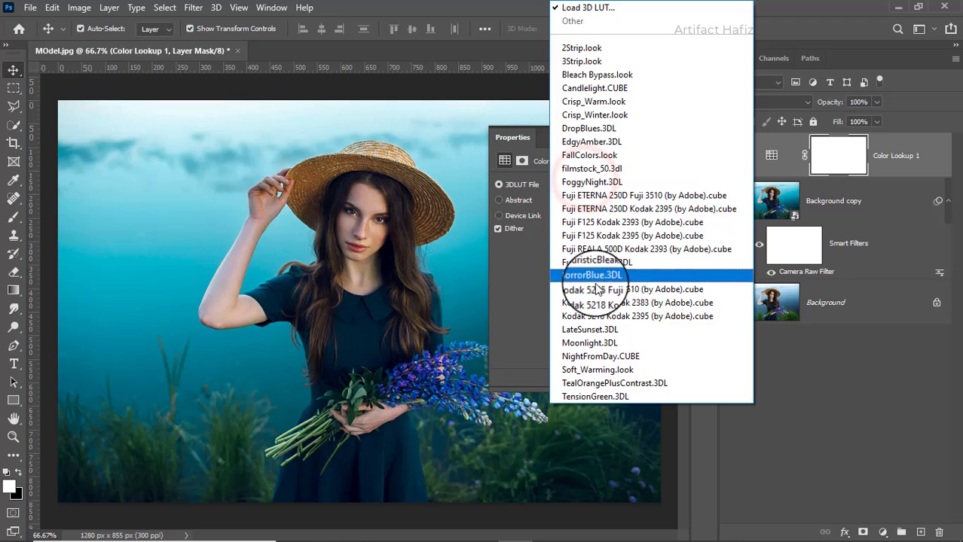
left_click(603, 237)
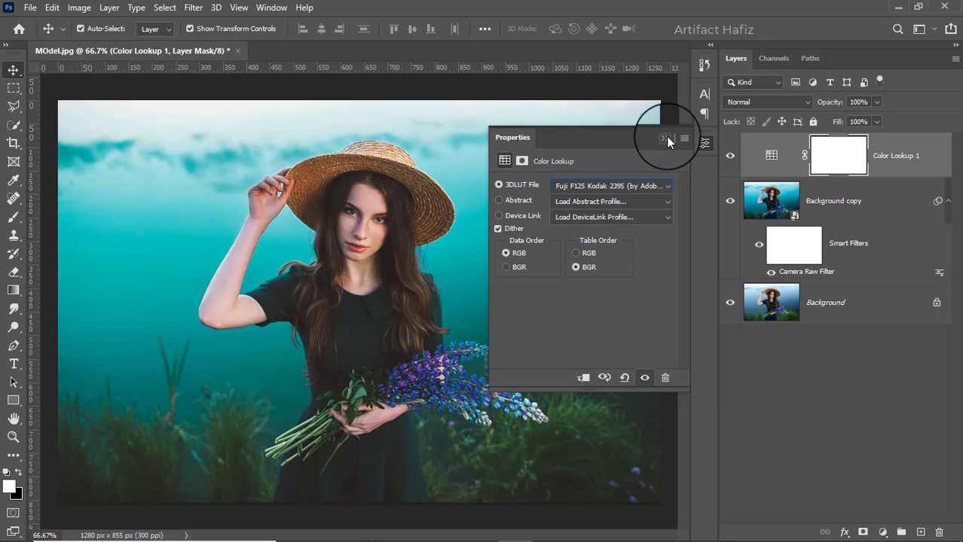
left_click(666, 138)
left_click_drag(877, 121, 832, 123)
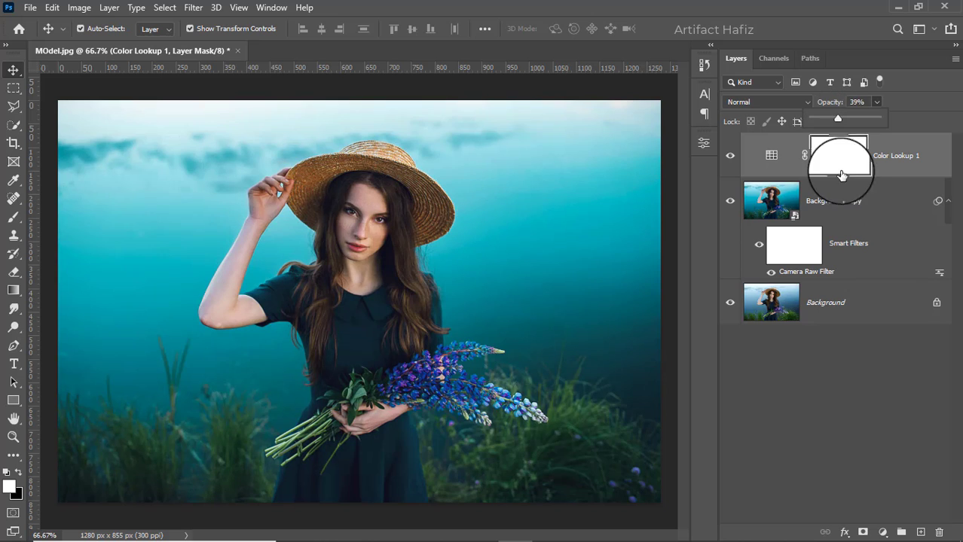
Step: Add a Levels adjustment layer above the Color Lookup, keeping midtones at 1.00 and setting the white input level to 253
left_click(883, 532)
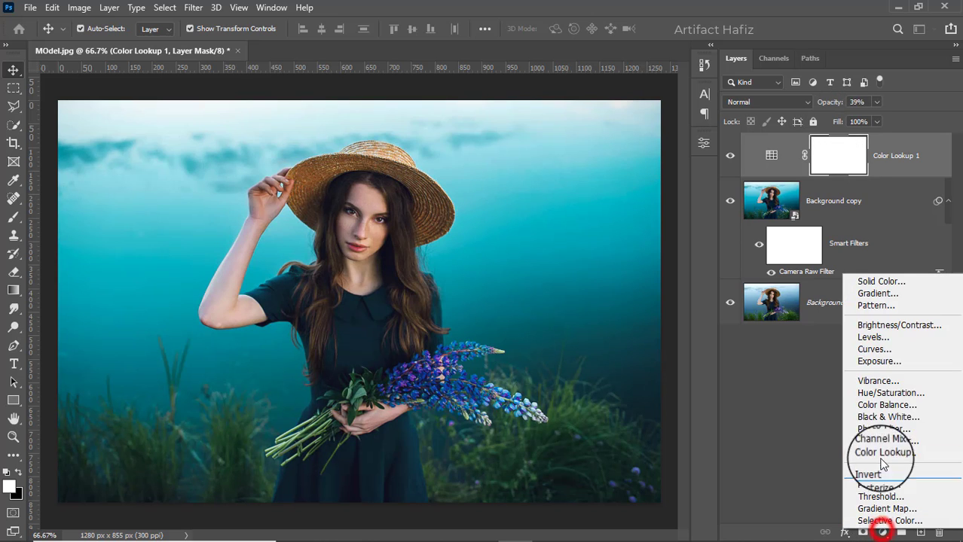
left_click(877, 337)
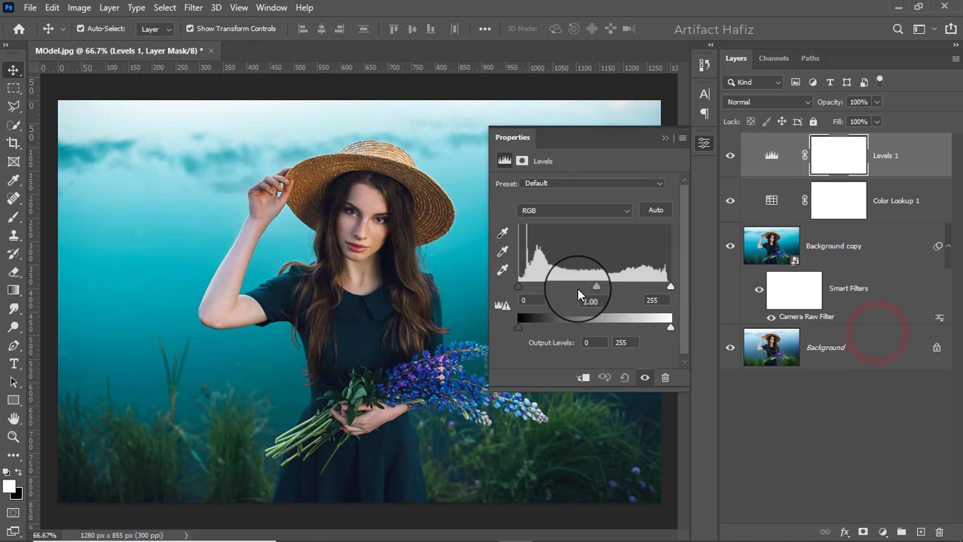
mouse_move(593, 286)
left_mouse_down()
mouse_move(603, 285)
mouse_move(594, 287)
left_mouse_up()
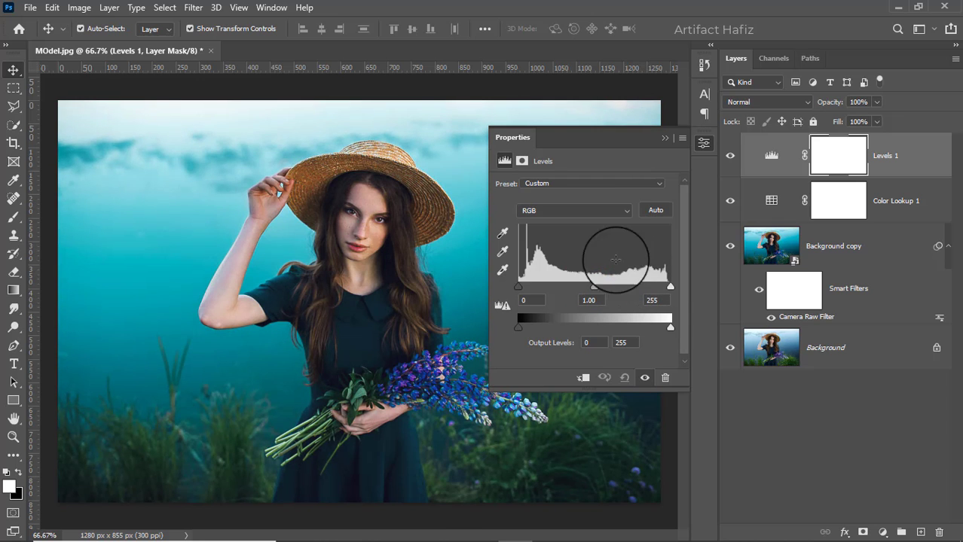
left_click_drag(669, 287, 668, 285)
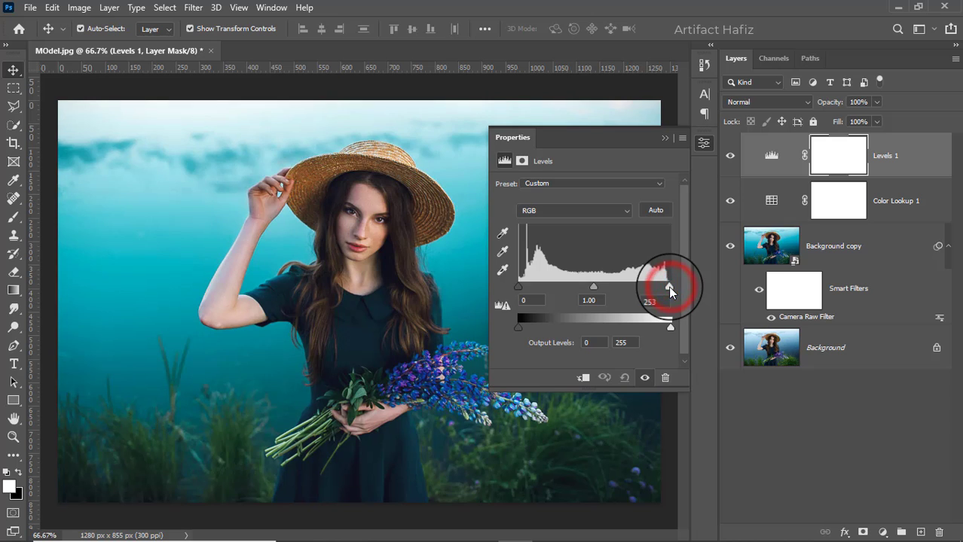
left_click(664, 141)
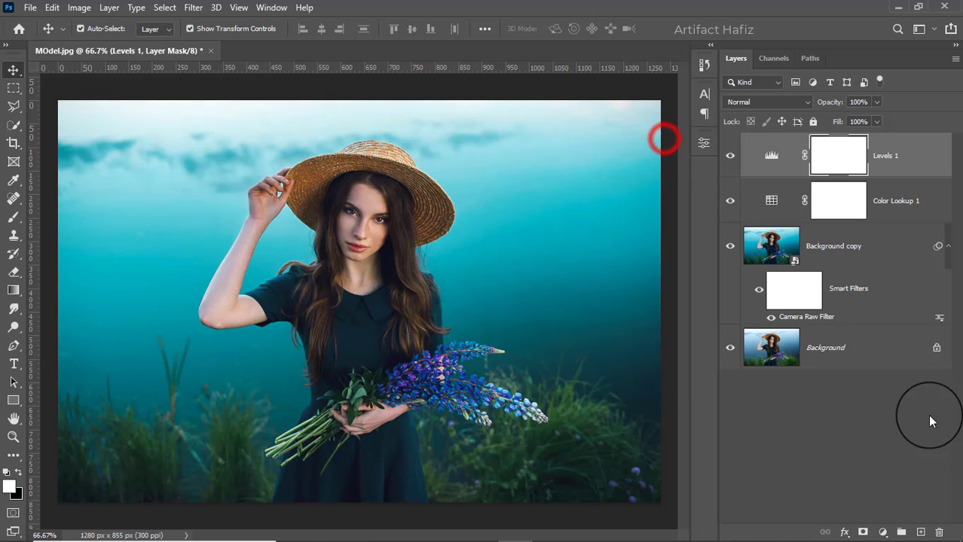
Step: Add a Curves adjustment layer on top, anchoring the shadows with one point and slightly raising the highlights with a second
left_click(883, 532)
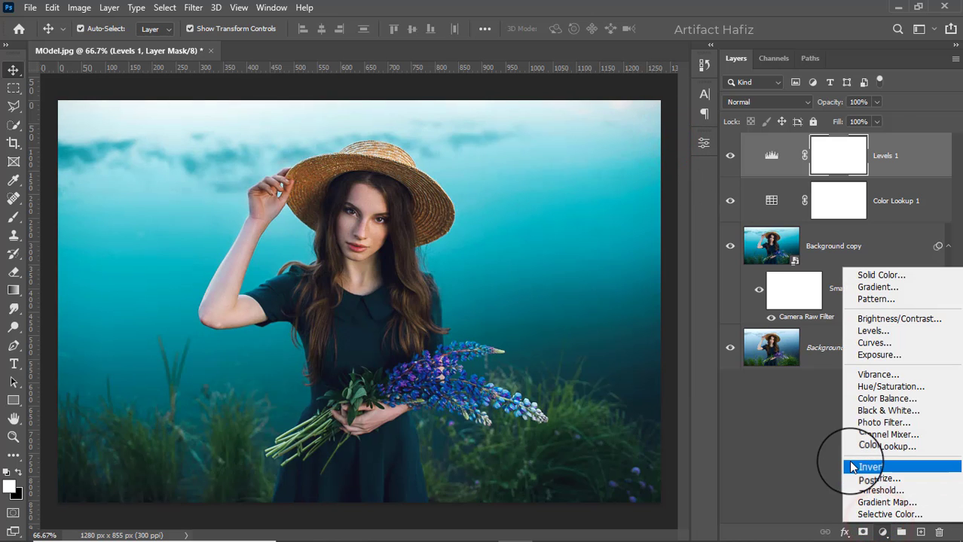
left_click(866, 345)
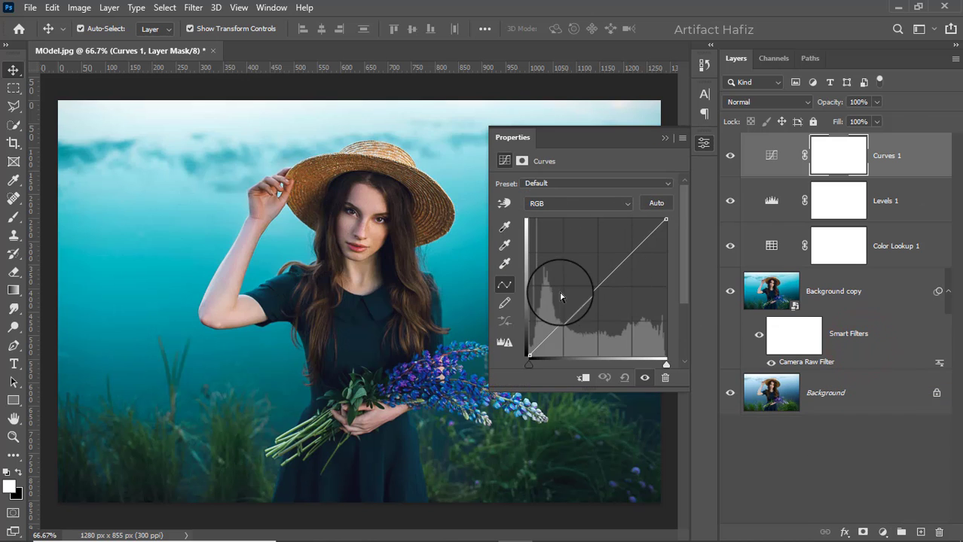
left_click(564, 324)
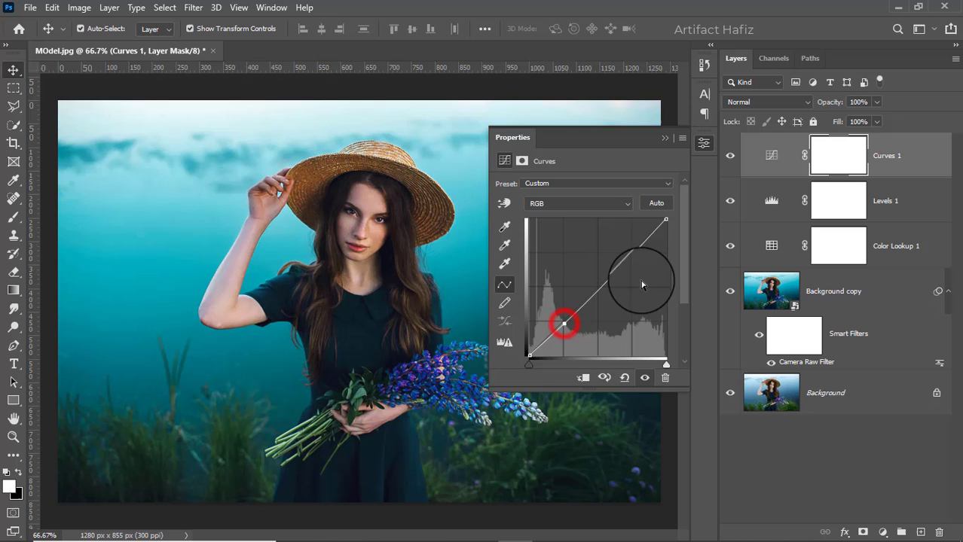
left_click(632, 238)
left_click_drag(633, 238, 635, 242)
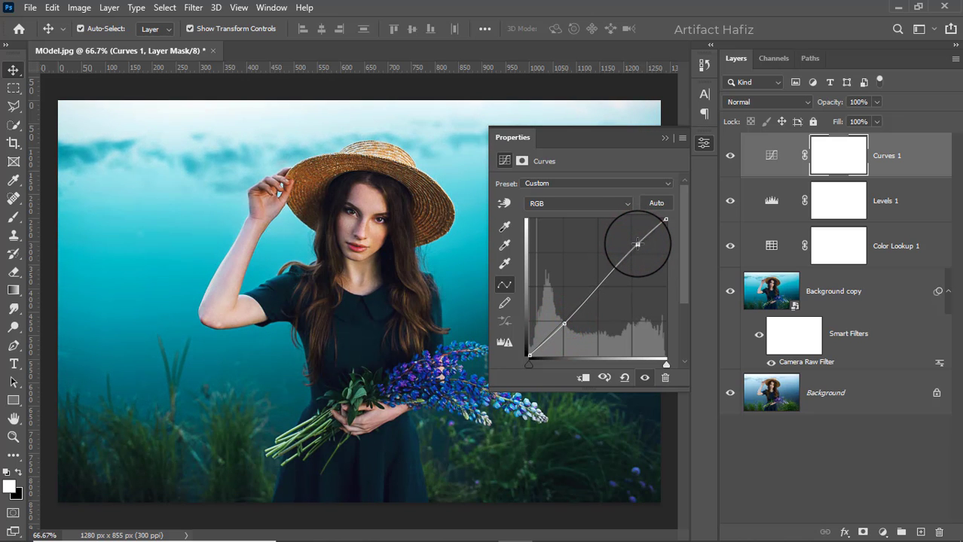
left_click(665, 138)
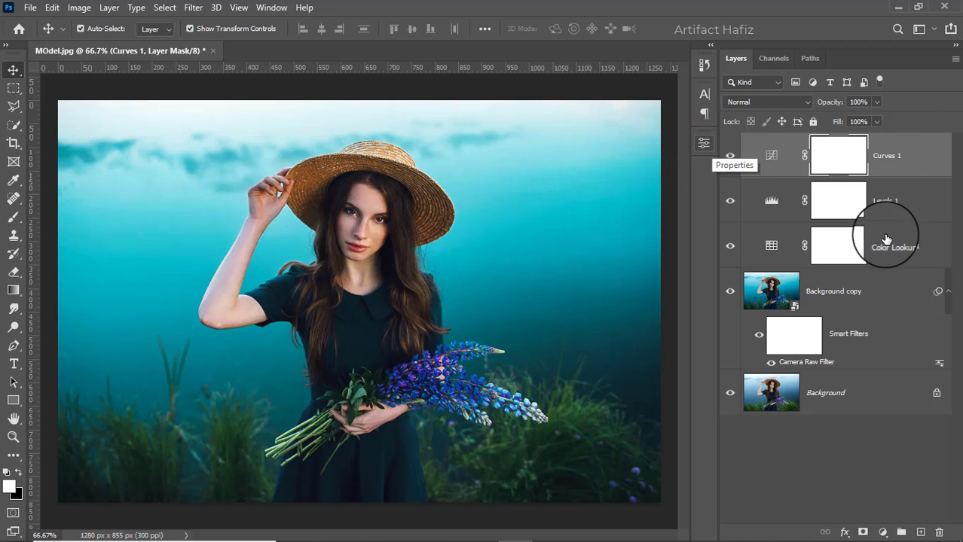
Step: Stamp all visible layers into a new top layer and convert it for smart filters
key("ctrl+alt+shift+e")
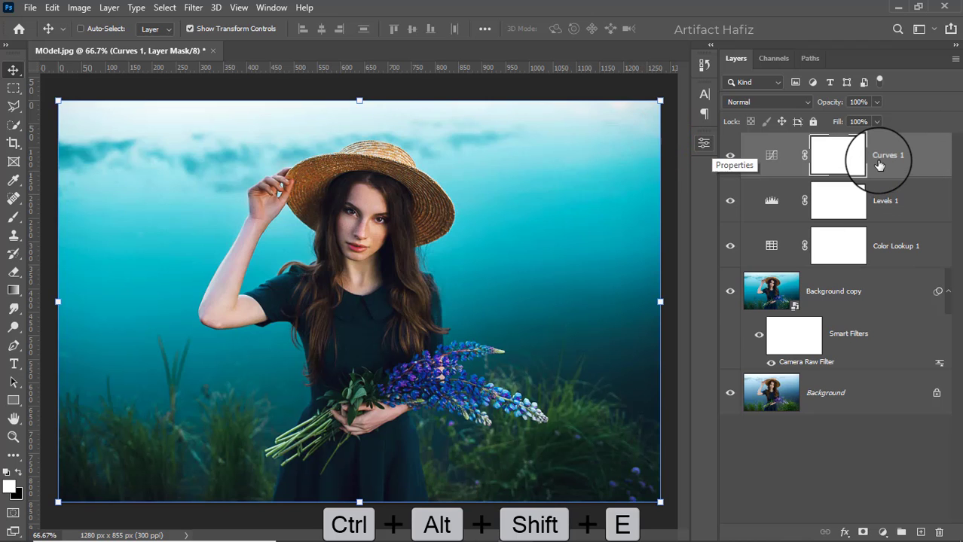
left_click(192, 9)
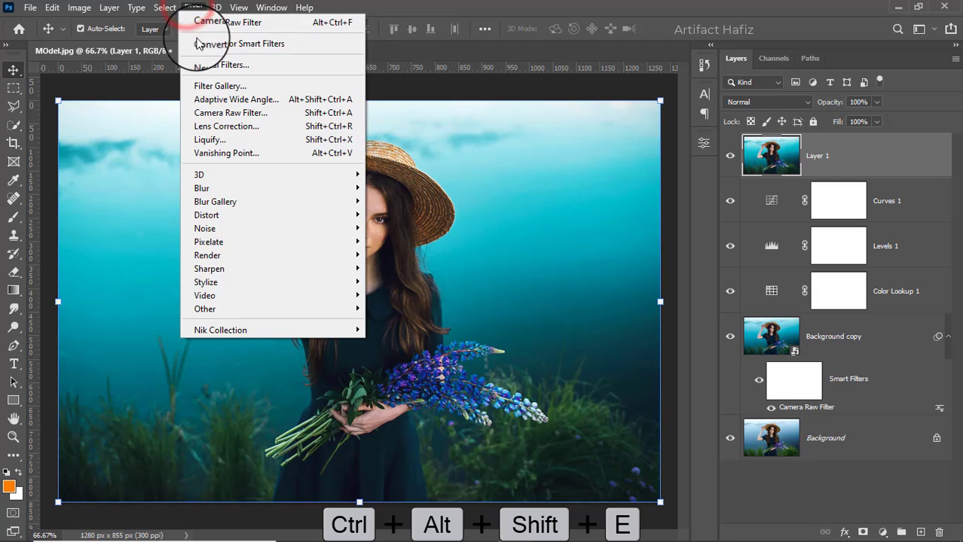
left_click(198, 43)
Step: Apply the Color Efex Pro 4 Cross Processing filter with method L02 to the stamped layer, checking the effect against the unfiltered preview
left_click(194, 9)
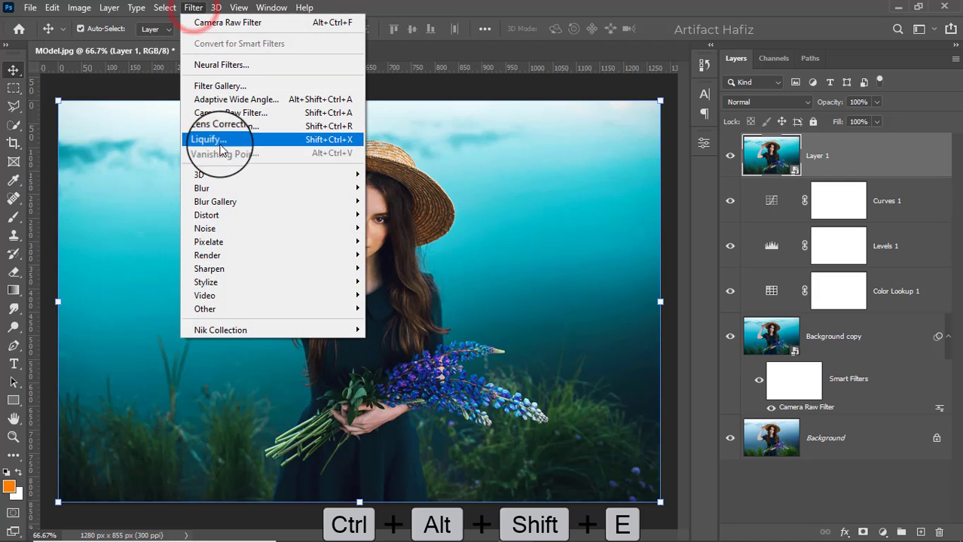
mouse_move(281, 334)
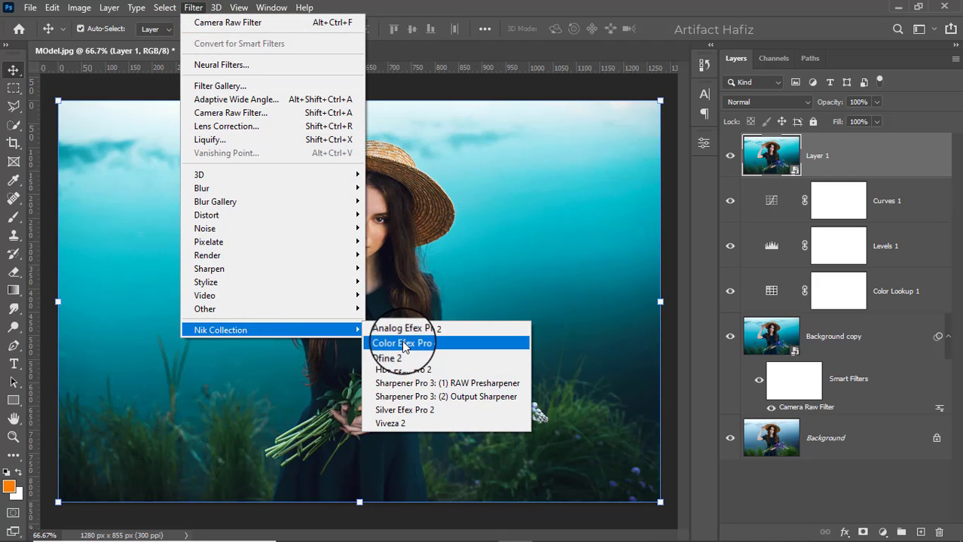
left_click(402, 340)
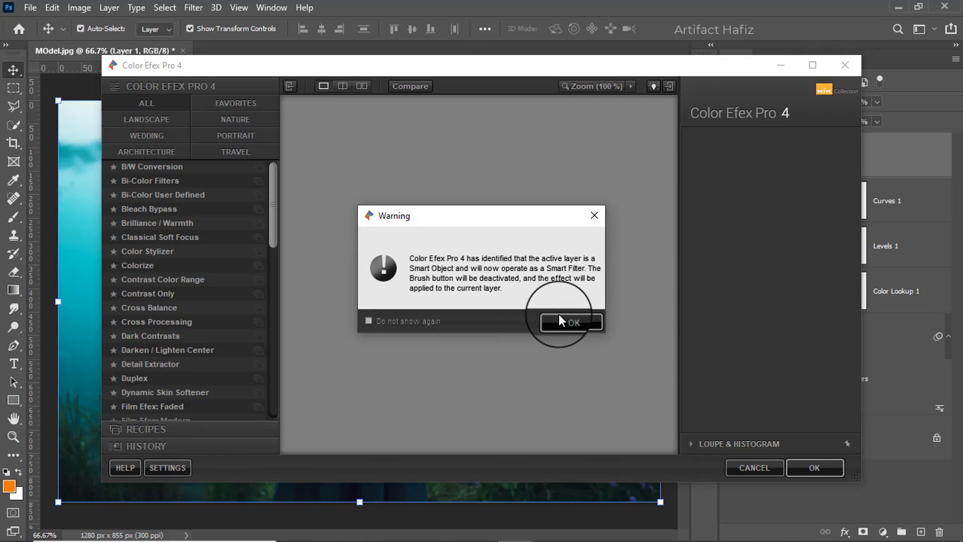
left_click(561, 316)
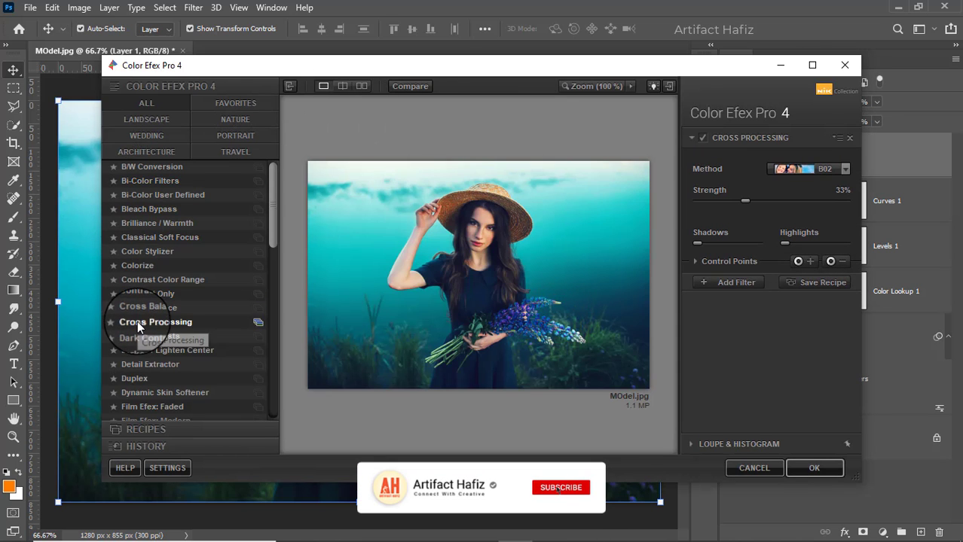
left_click(143, 321)
left_click(798, 167)
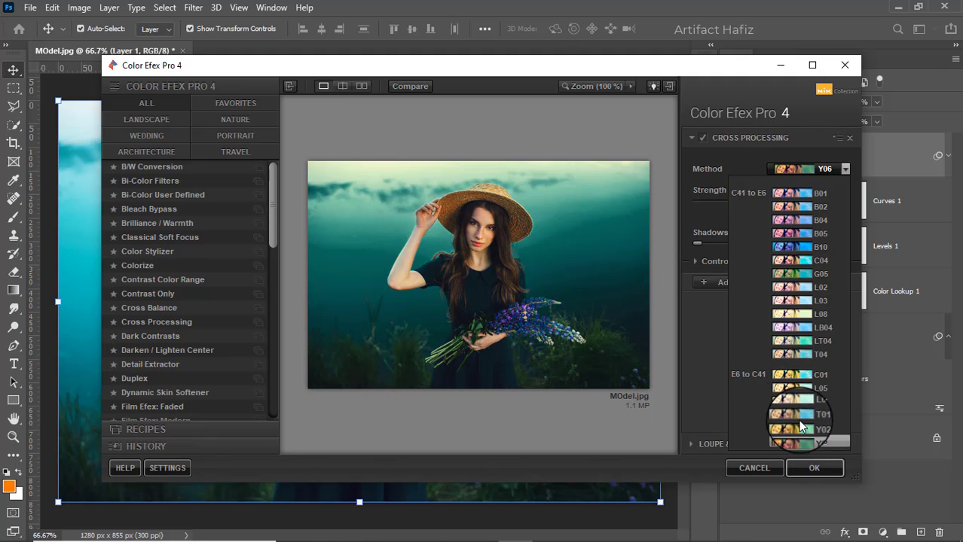
left_click(803, 287)
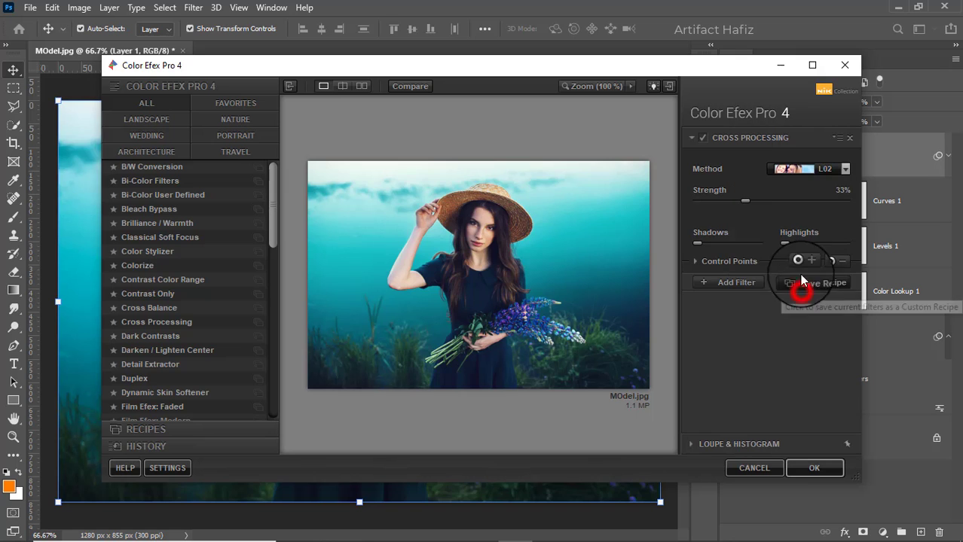
left_click(701, 139)
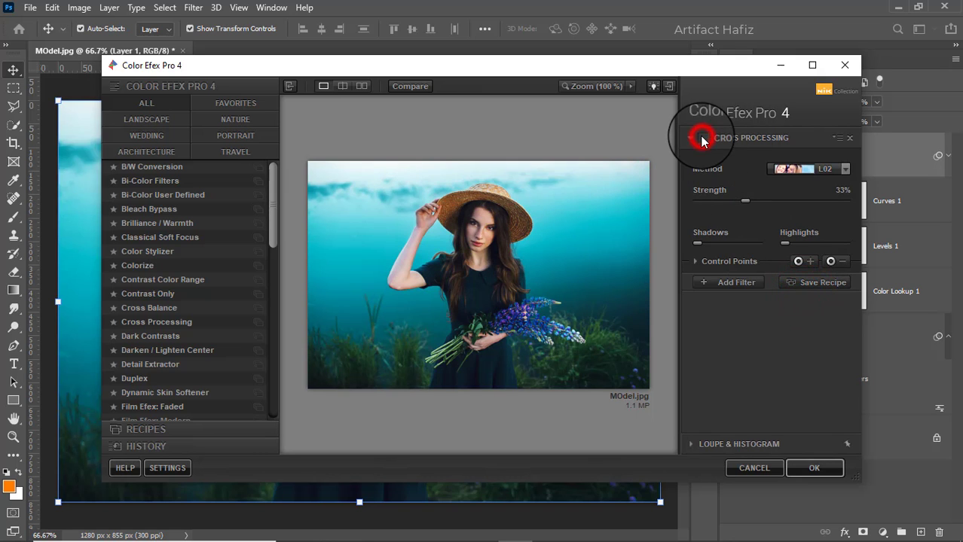
left_click(805, 468)
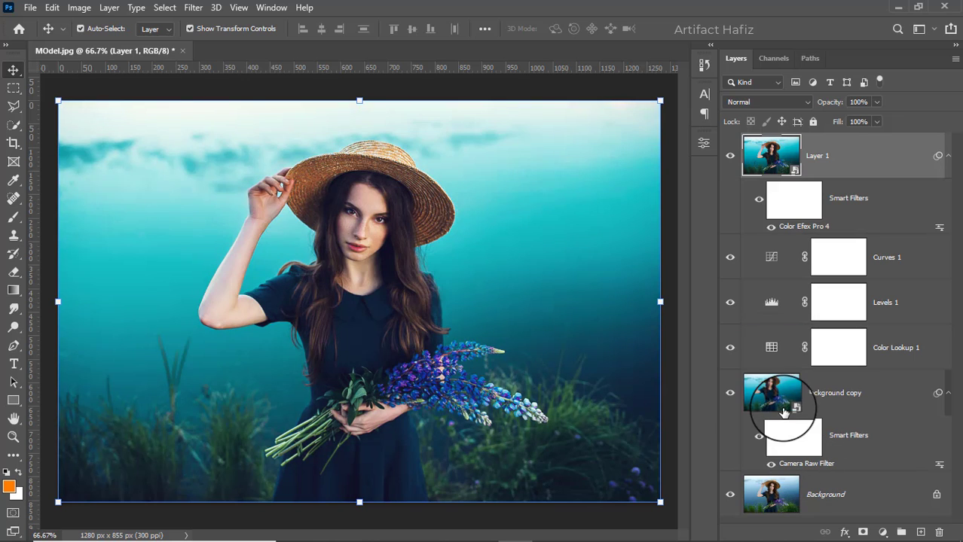
Step: Compare the final grade with the original photo by hiding and restoring all layers except Background
left_click(729, 498, "alt")
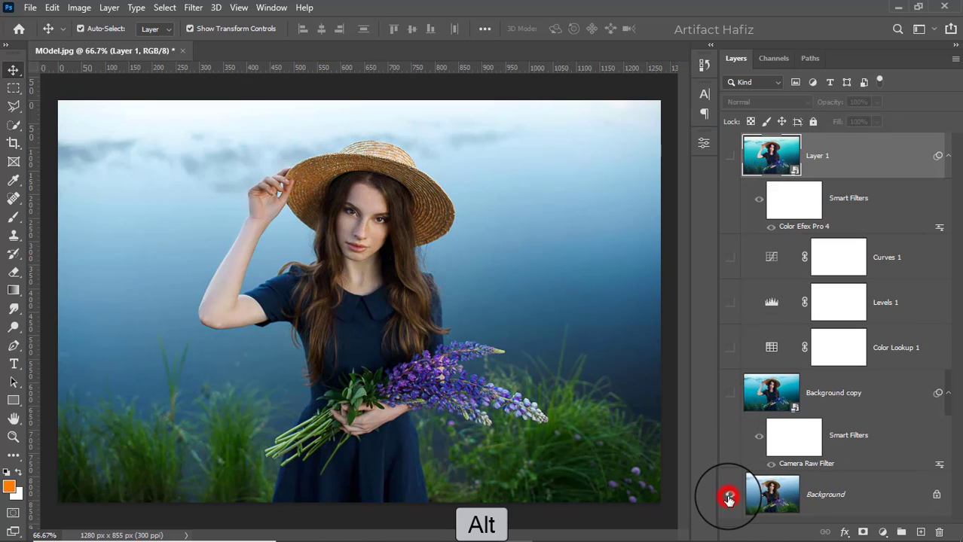
left_click(730, 498, "alt")
left_click(730, 497, "alt")
left_click(729, 497, "alt")
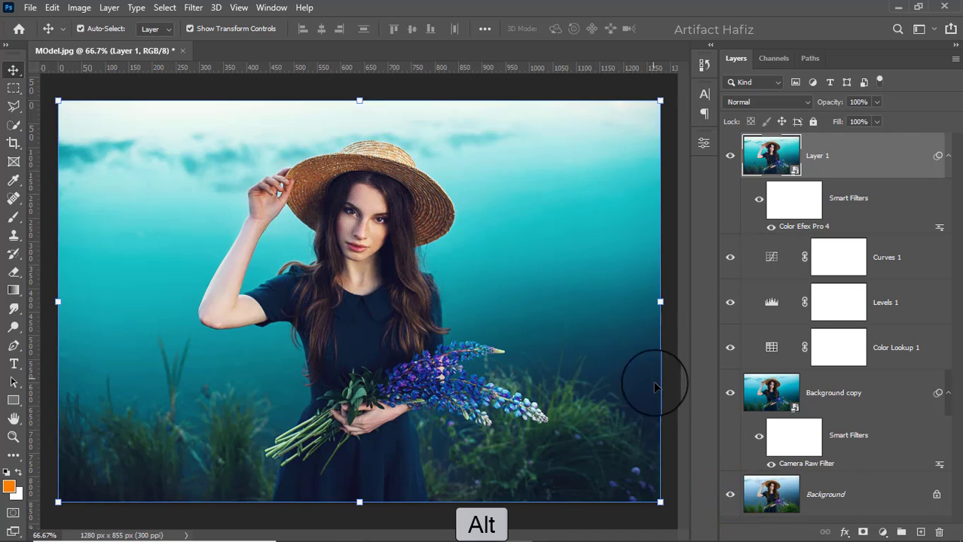